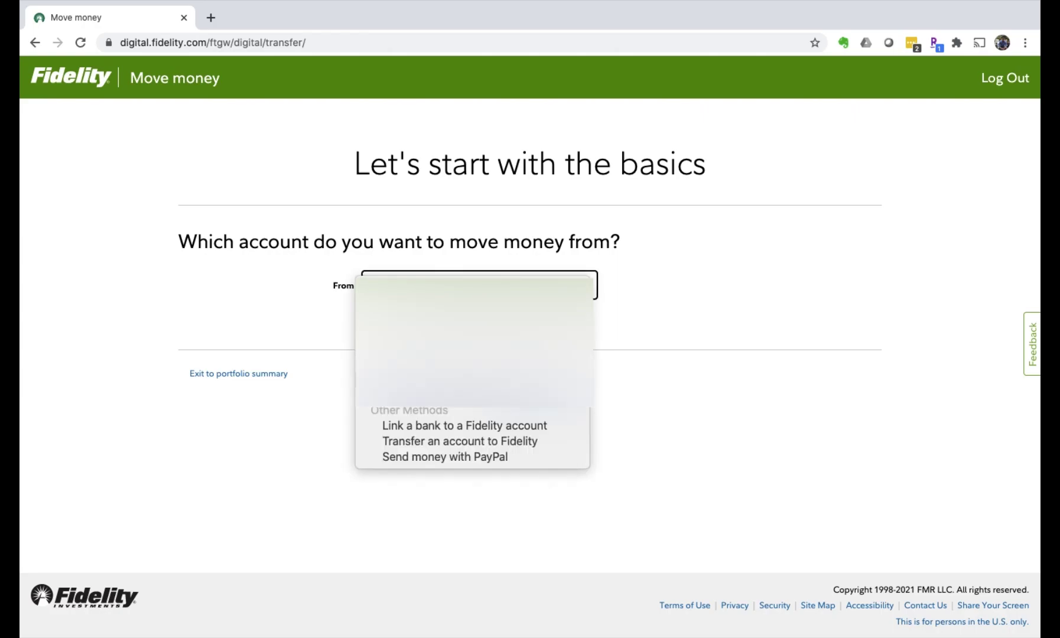
# Choose 'Link a bank to a Fidelity account' and continue to the bank setup page.
pyautogui.click(470, 430)
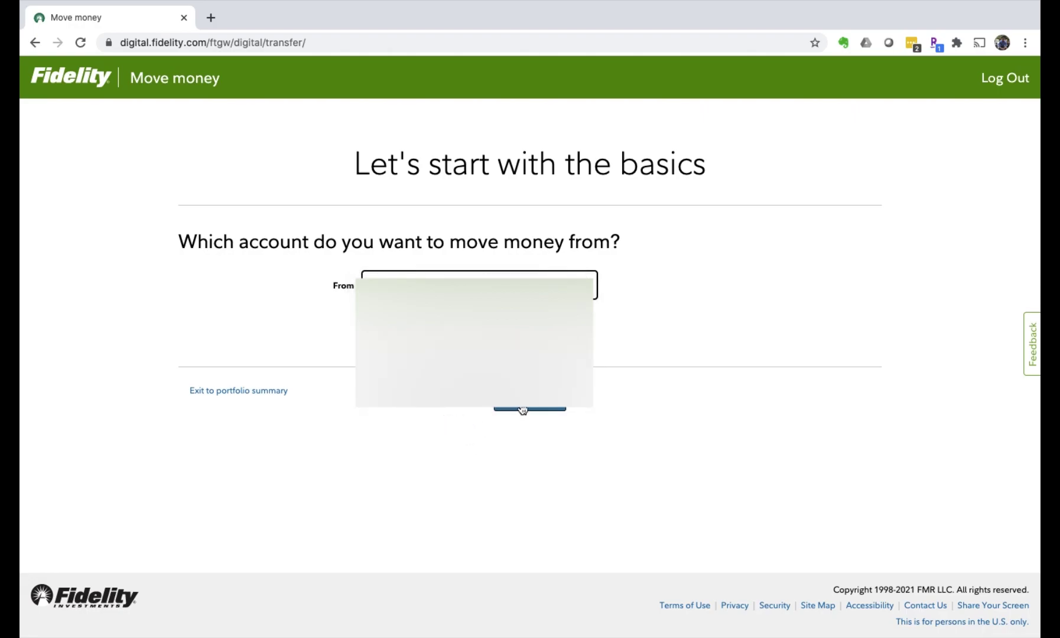
pyautogui.click(522, 409)
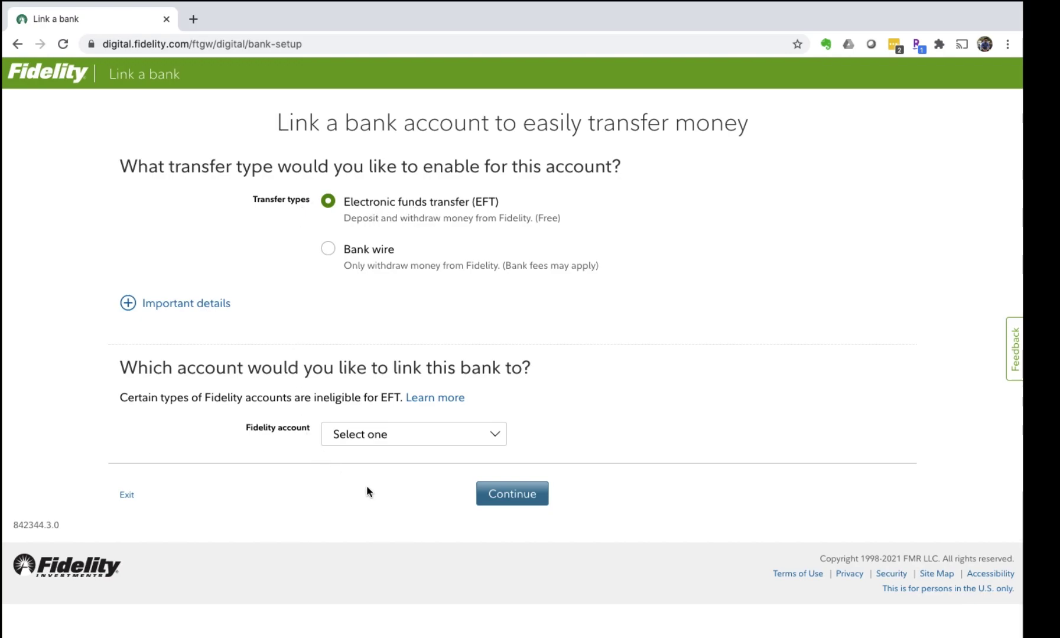
# Fill the EFT form: chosen Fidelity account, link a new bank, I am the owner, Savings type.
pyautogui.click(425, 439)
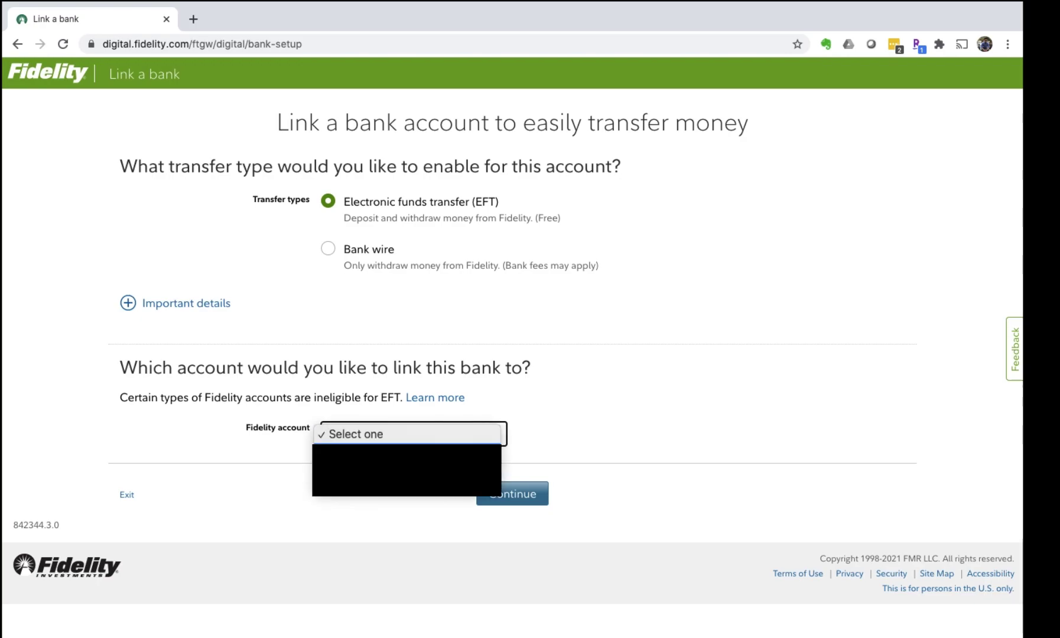
pyautogui.click(426, 449)
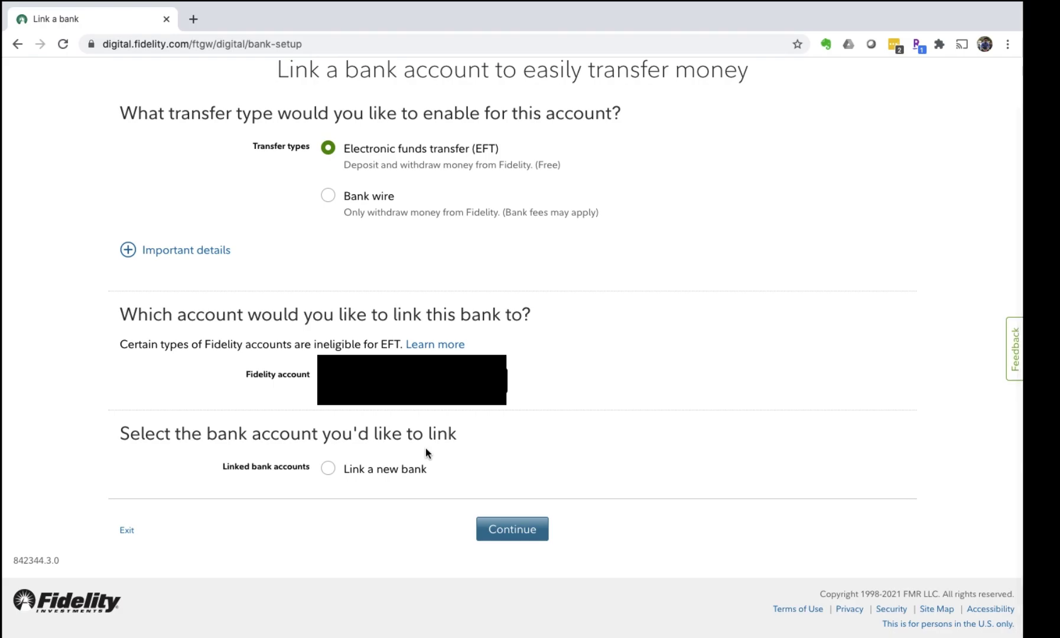
pyautogui.click(328, 469)
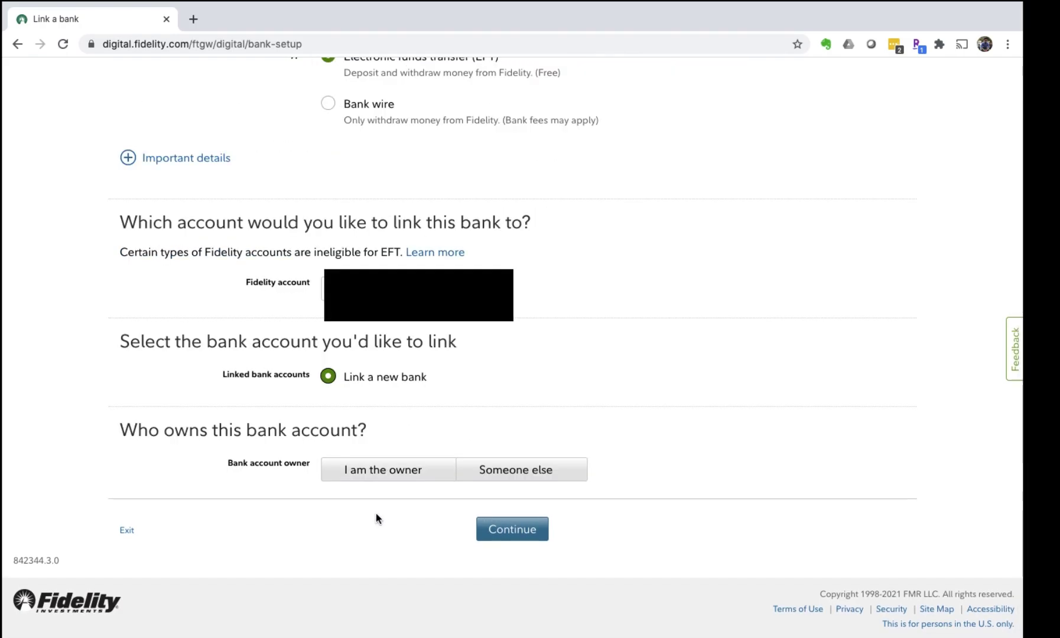
pyautogui.click(402, 475)
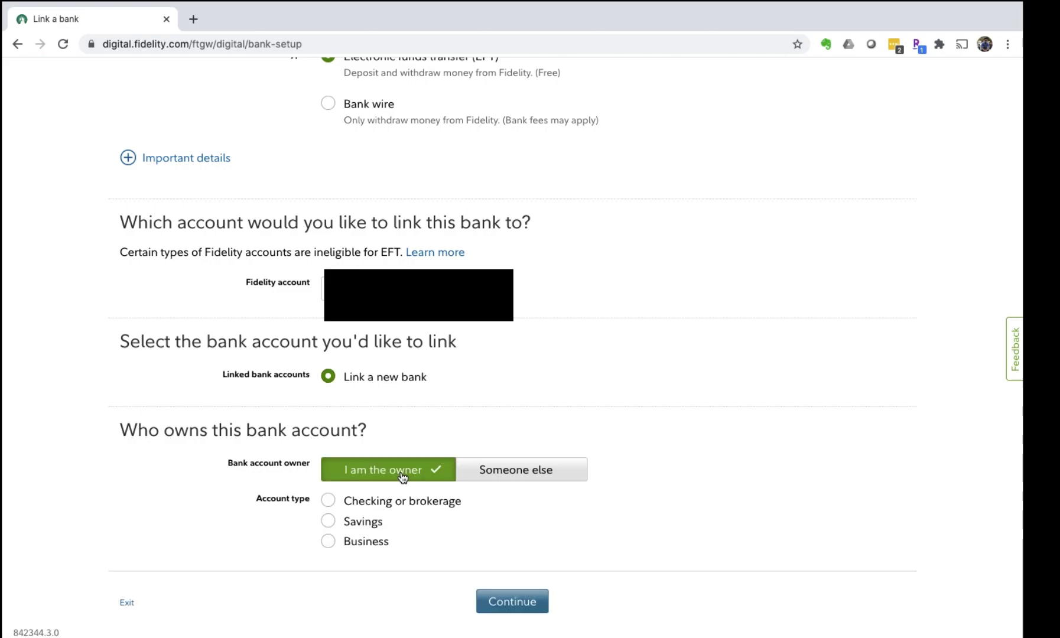
pyautogui.scroll(-2, 418, 502)
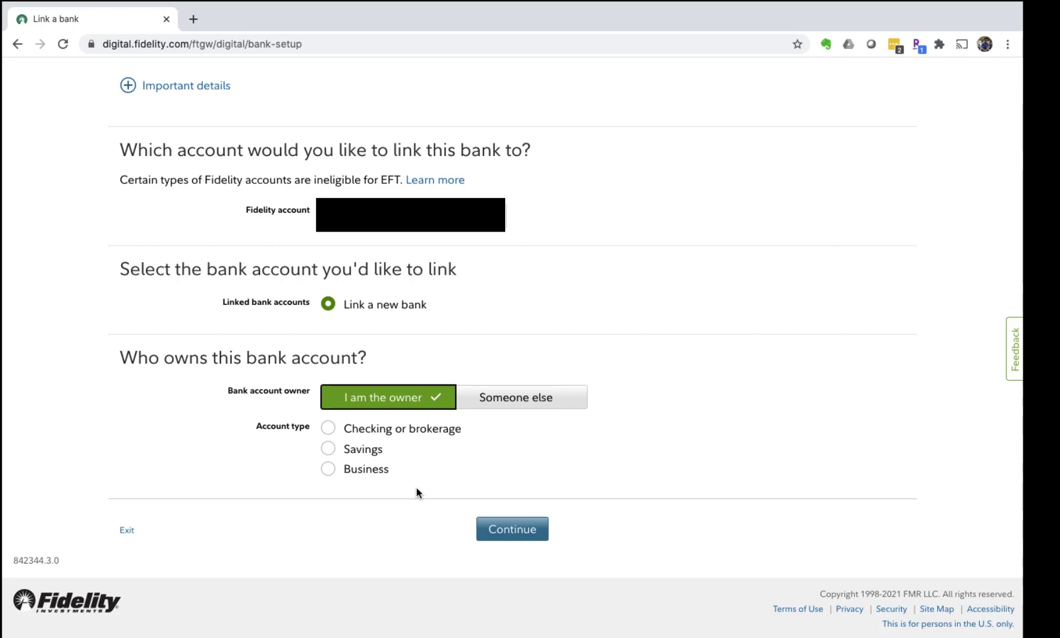
pyautogui.click(328, 449)
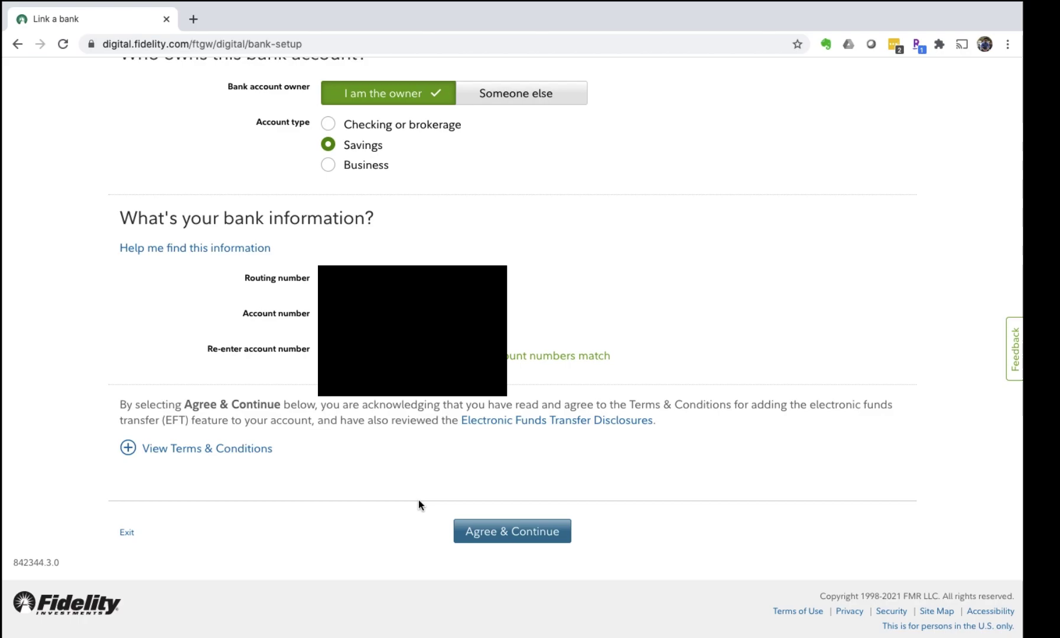
# Agree to the EFT terms and continue past the uploaded December 2020.pdf statement.
pyautogui.click(484, 535)
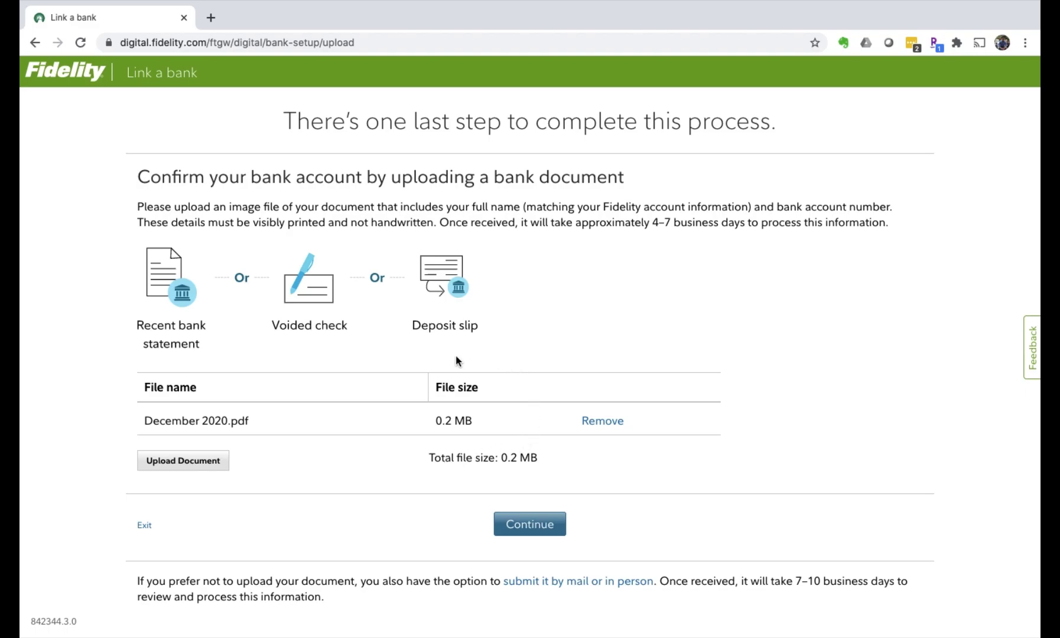
pyautogui.click(538, 524)
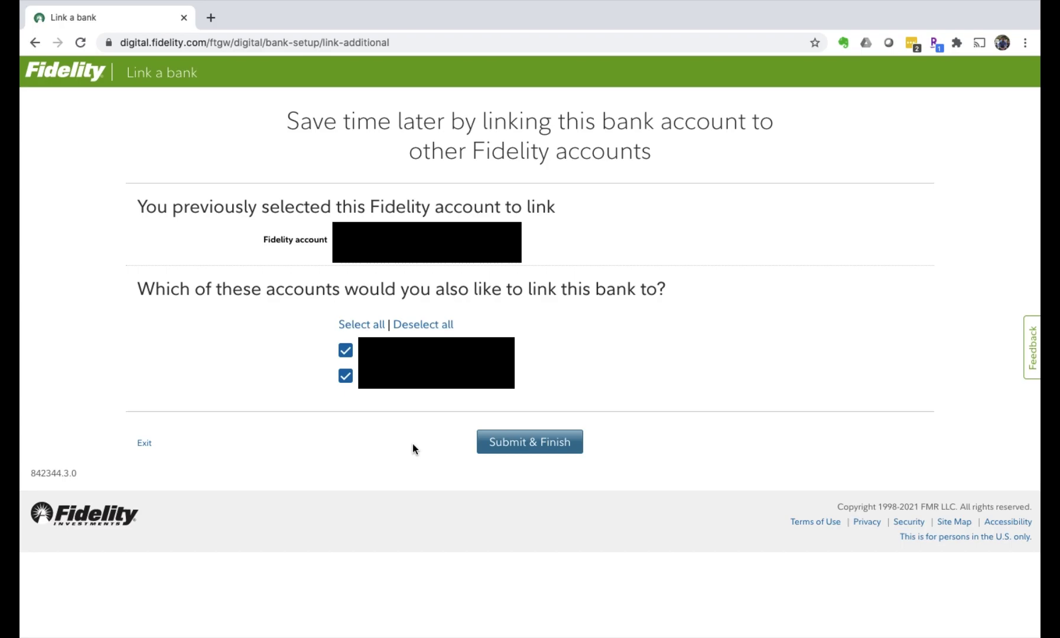
# Uncheck both additional Fidelity accounts and submit the bank-link request.
pyautogui.click(347, 355)
pyautogui.click(346, 377)
pyautogui.click(536, 450)
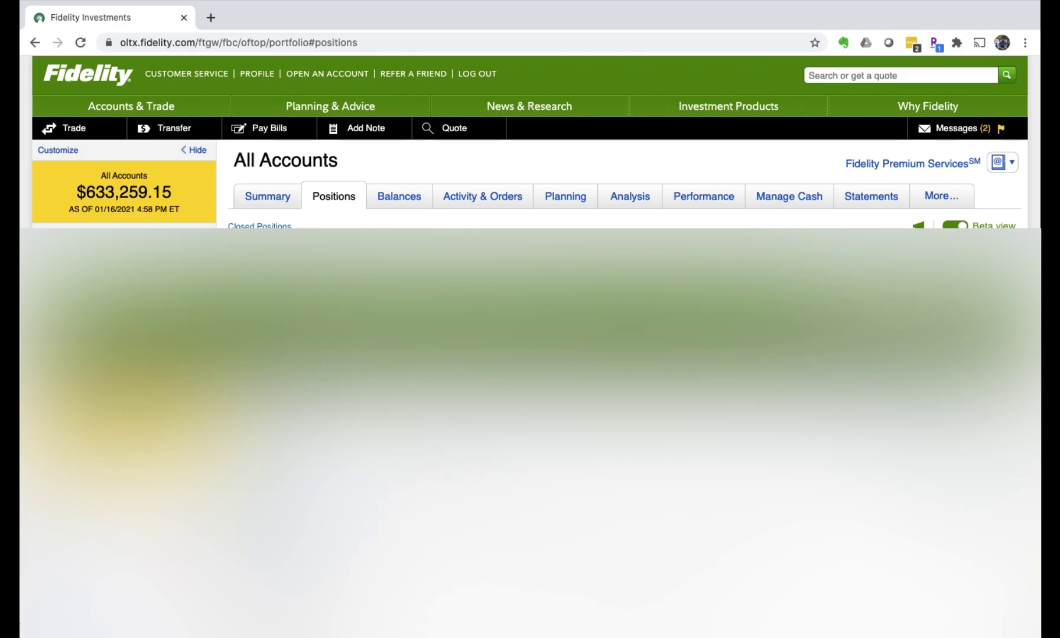
# Go to Activity & Orders for all accounts, then to Your Transactions.
pyautogui.click(493, 195)
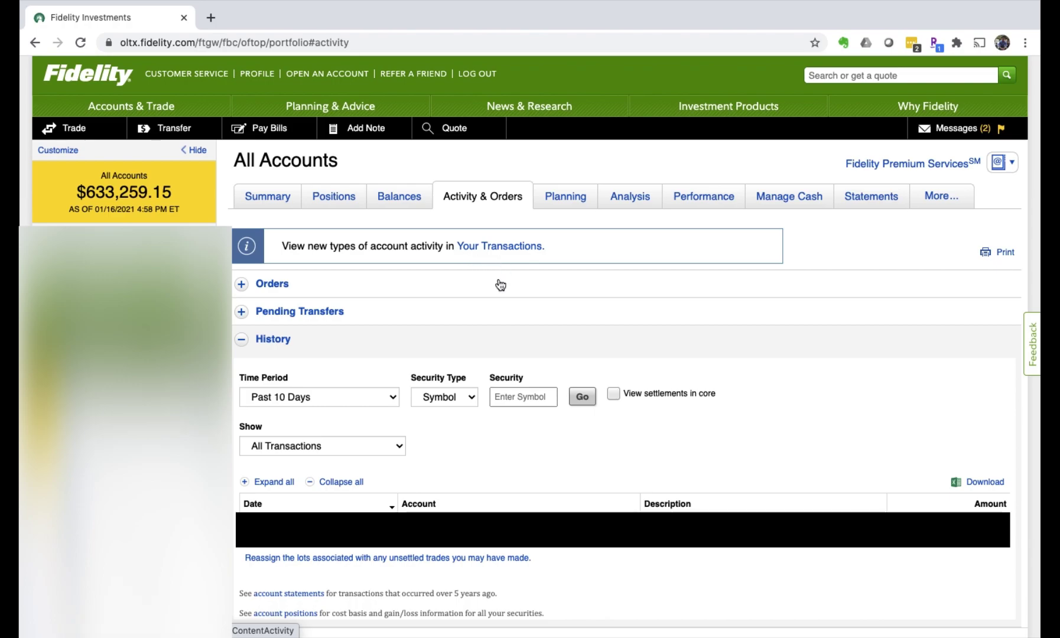
pyautogui.click(503, 247)
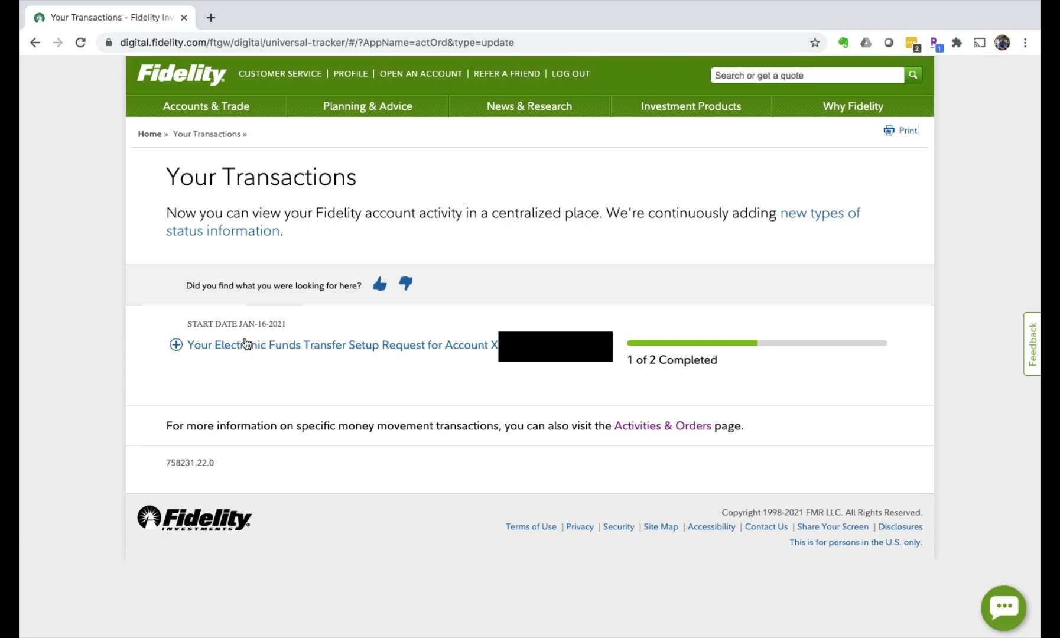
# Expand the Electronic Funds Transfer Setup Request to reveal 'We are reviewing your request.'.
pyautogui.click(177, 346)
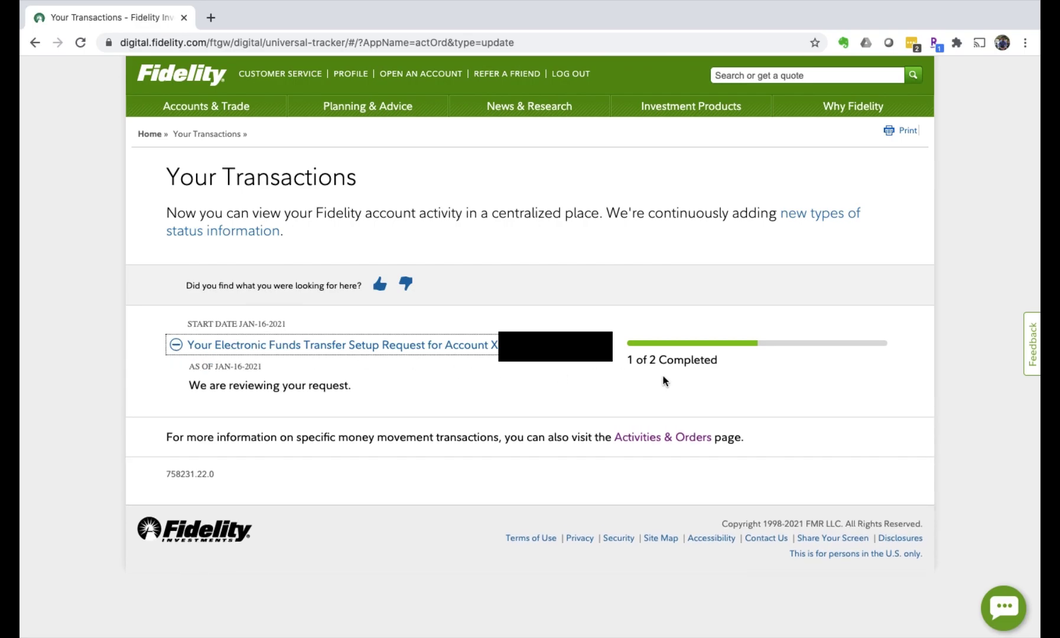